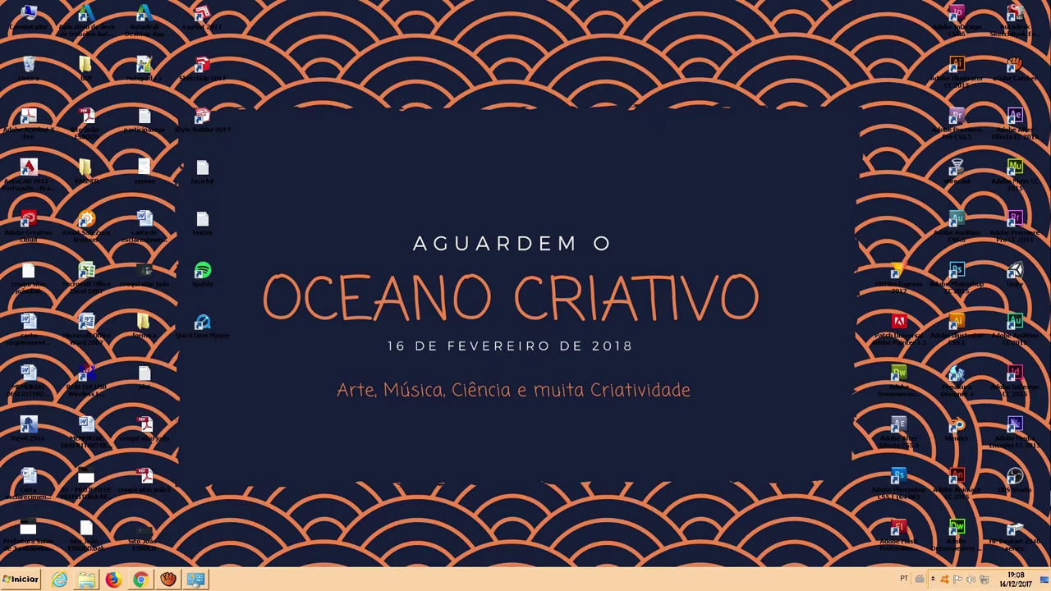
# - Pause the Blender Demo Reel 2013 at 0:21 and switch to the running Blender 2.78 window
pyautogui.click(957, 425)
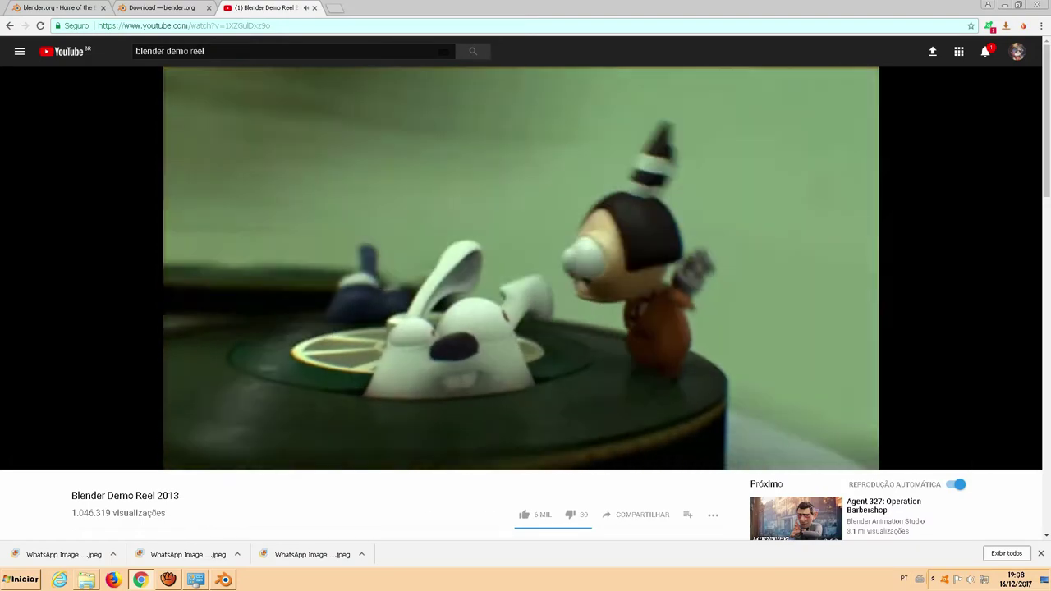
pyautogui.moveTo(71, 496); pyautogui.dragTo(103, 496)
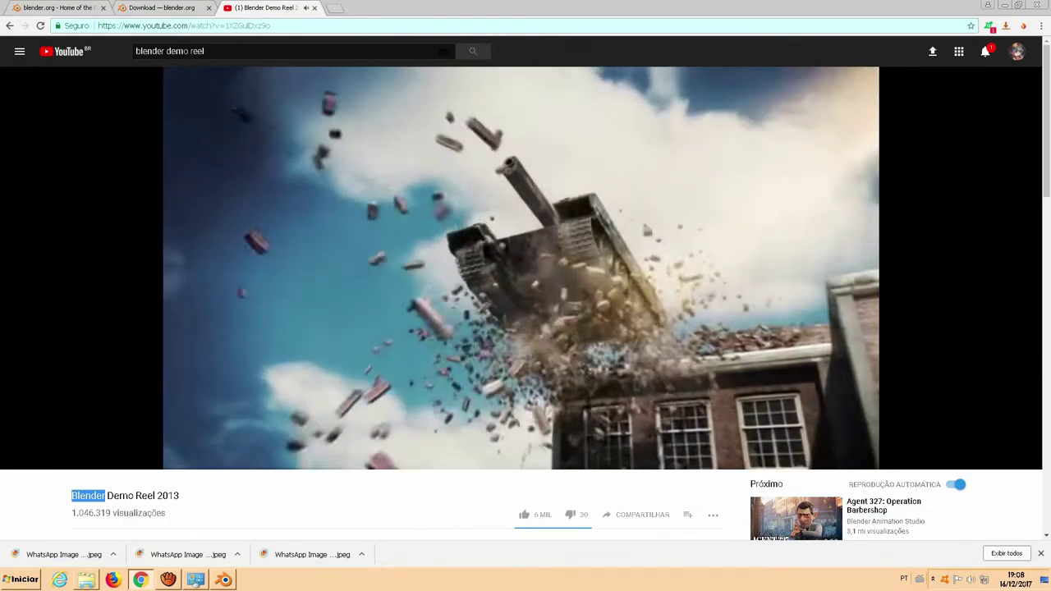
pyautogui.click(104, 496)
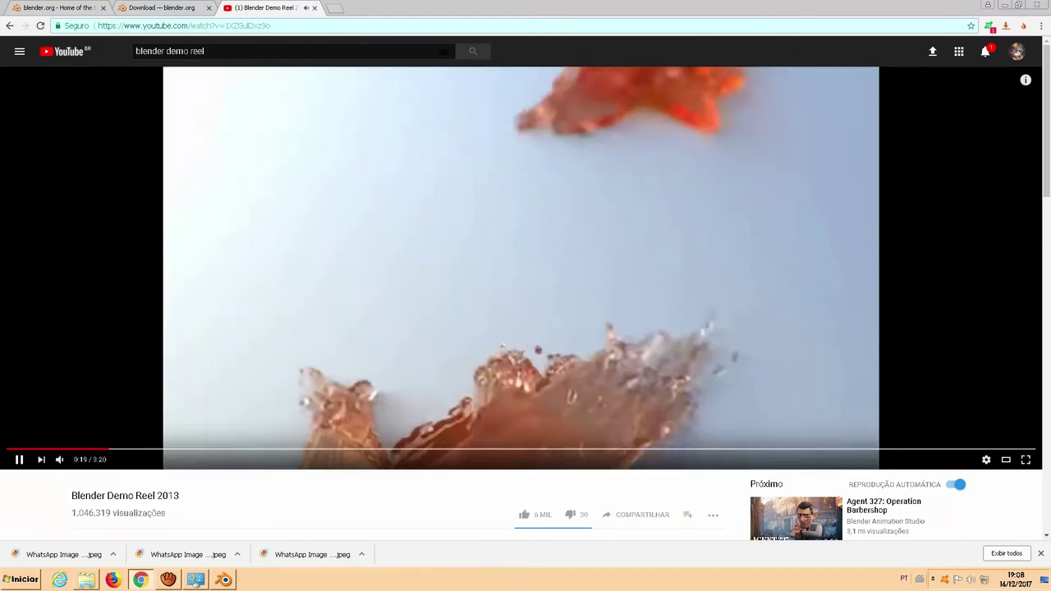
pyautogui.press('space')
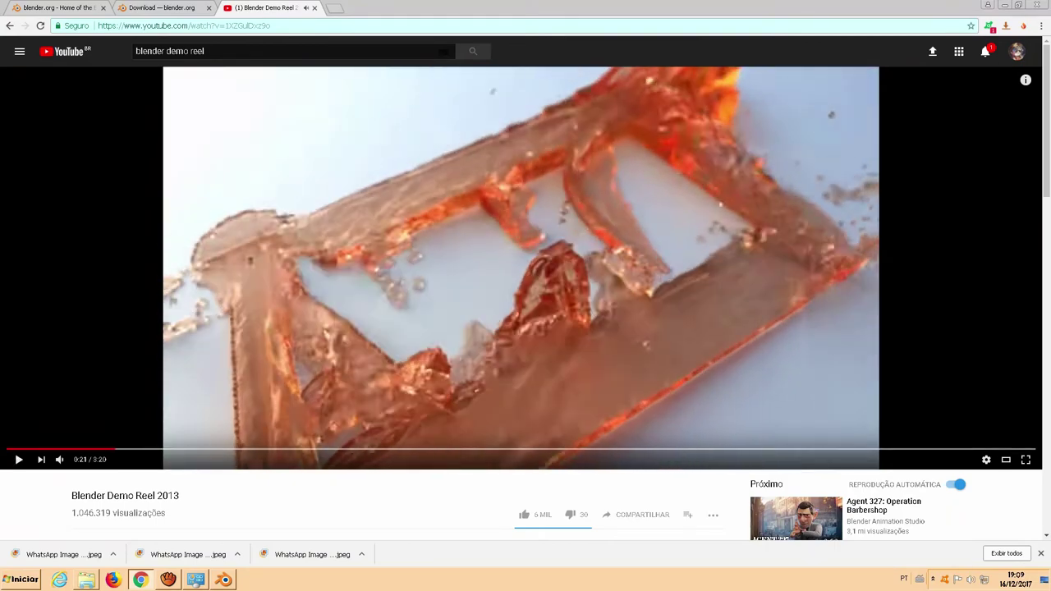
pyautogui.hotkey('alt', 'Tab')
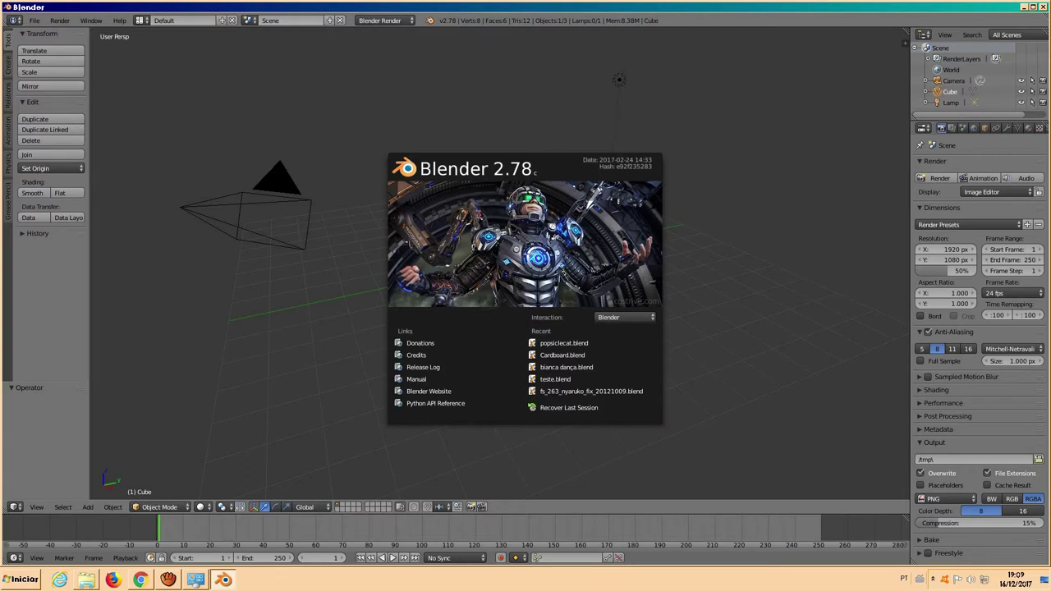
# - Orbit and zoom the viewport to inspect the default cube from several angles
pyautogui.scroll(3, 500, 263)
pyautogui.scroll(-3, 499, 263)
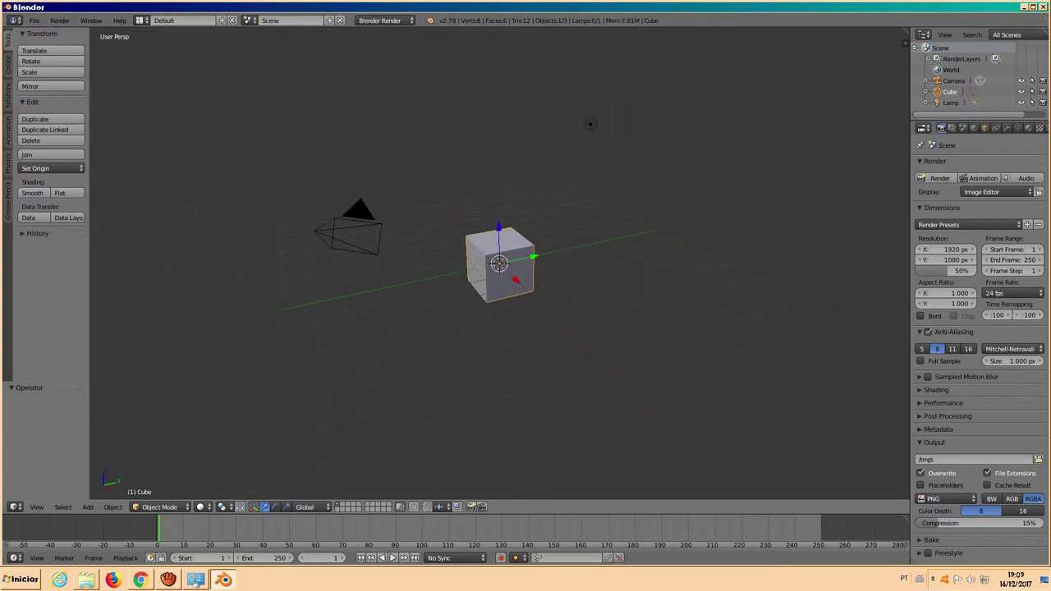
pyautogui.moveTo(526, 329); pyautogui.dragTo(525, 292, button='middle')
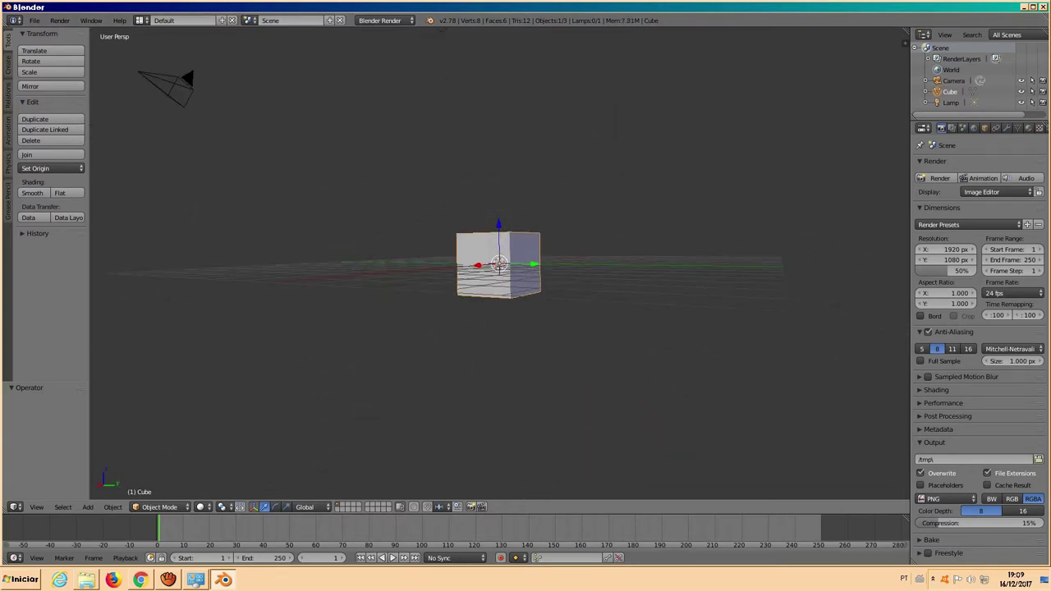
pyautogui.moveTo(493, 329); pyautogui.dragTo(542, 328, button='middle')
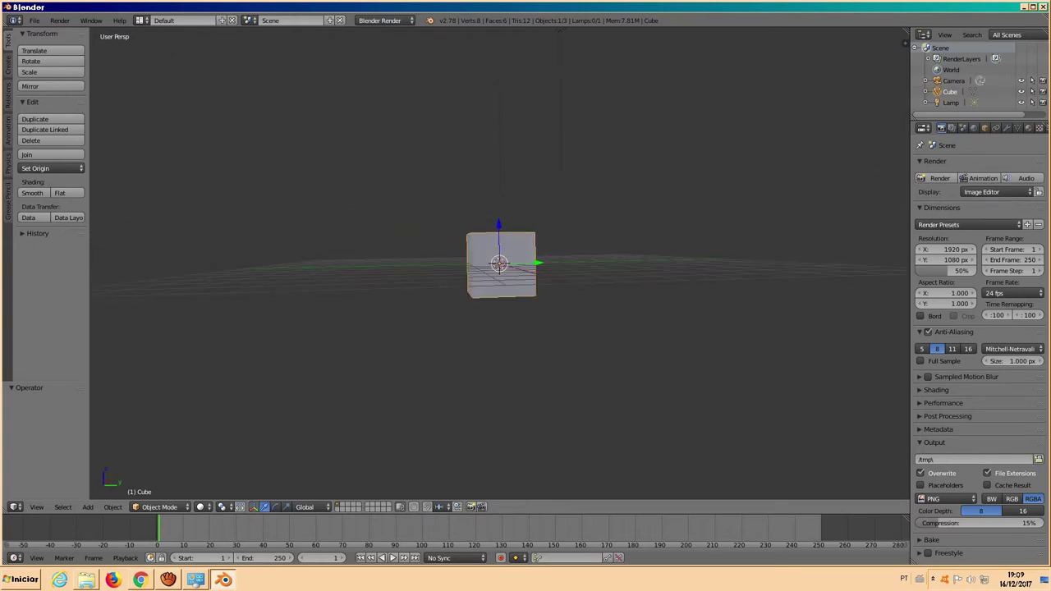
pyautogui.scroll(2, 501, 264)
pyautogui.moveTo(525, 328)
pyautogui.mouseDown(button='middle')
pyautogui.moveTo(526, 361)
pyautogui.moveTo(575, 362)
pyautogui.moveTo(517, 349)
pyautogui.moveTo(505, 328)
pyautogui.mouseUp(button='middle')
pyautogui.scroll(-1, 525, 345)
pyautogui.scroll(-1, 526, 362)
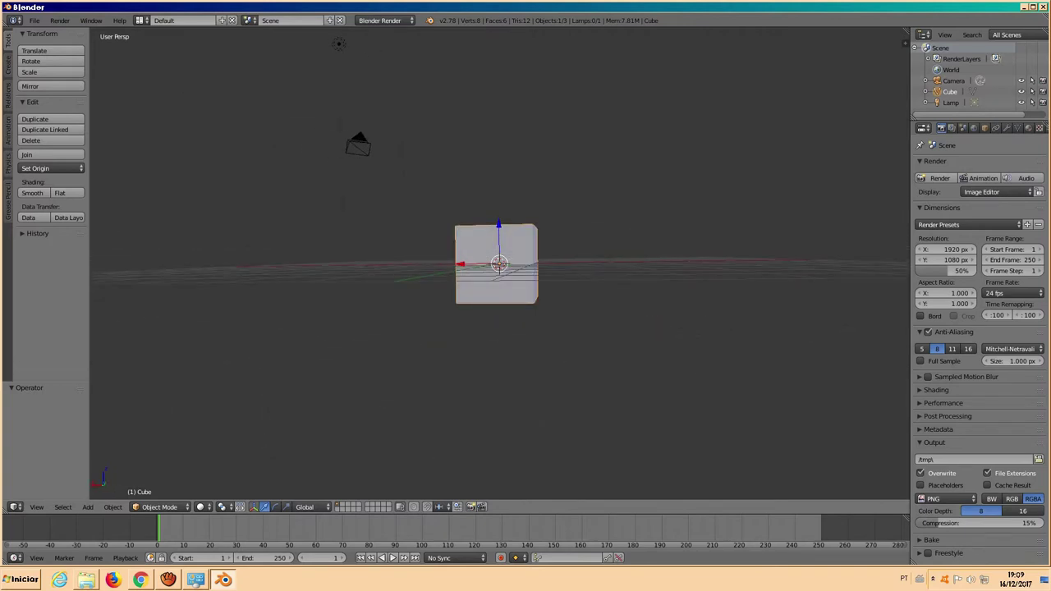
pyautogui.moveTo(506, 329); pyautogui.dragTo(505, 326, button='middle')
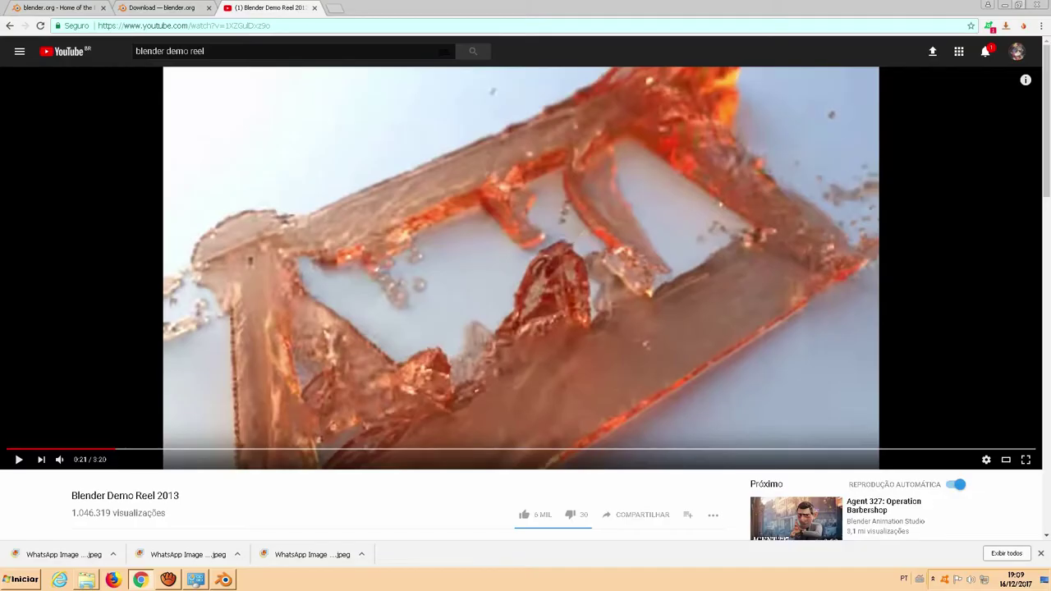
# - Show the blender.org home page, select its address, and right-click Computador in the Start menu
pyautogui.hotkey('ctrl', '1')
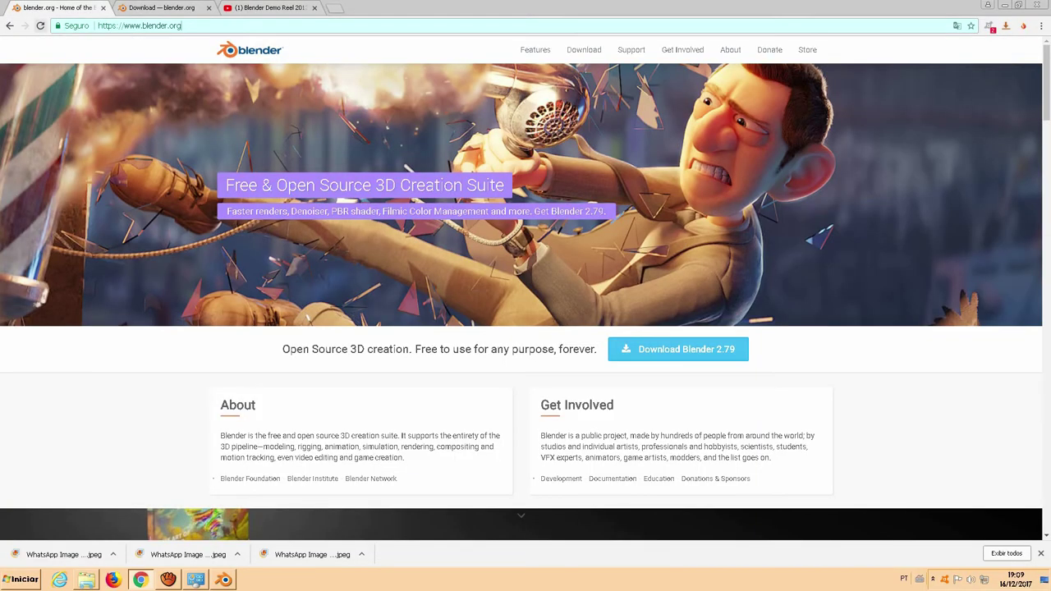
pyautogui.moveTo(182, 25); pyautogui.dragTo(99, 26)
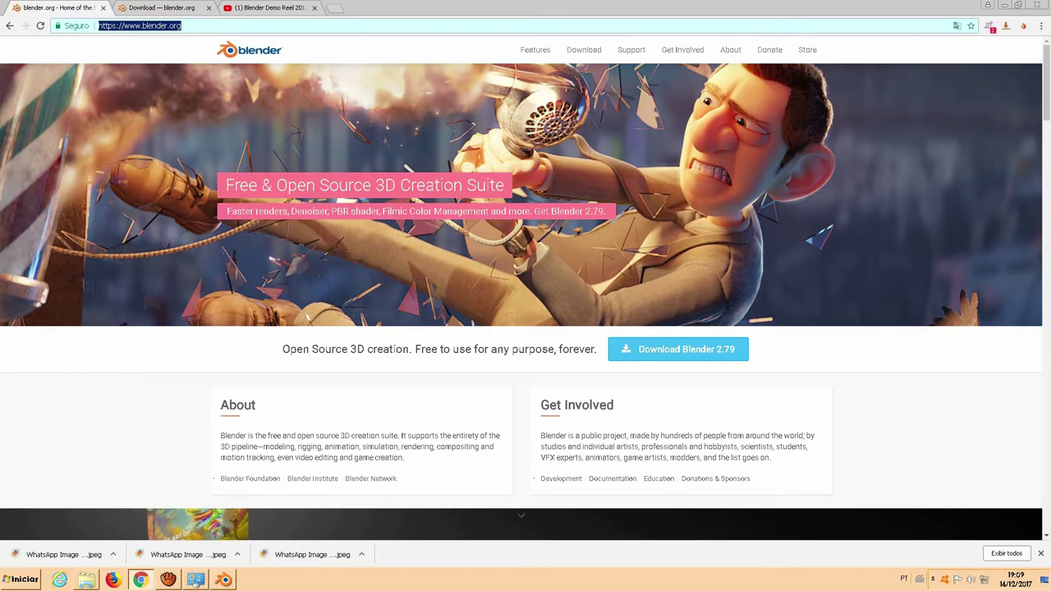
pyautogui.click(21, 579)
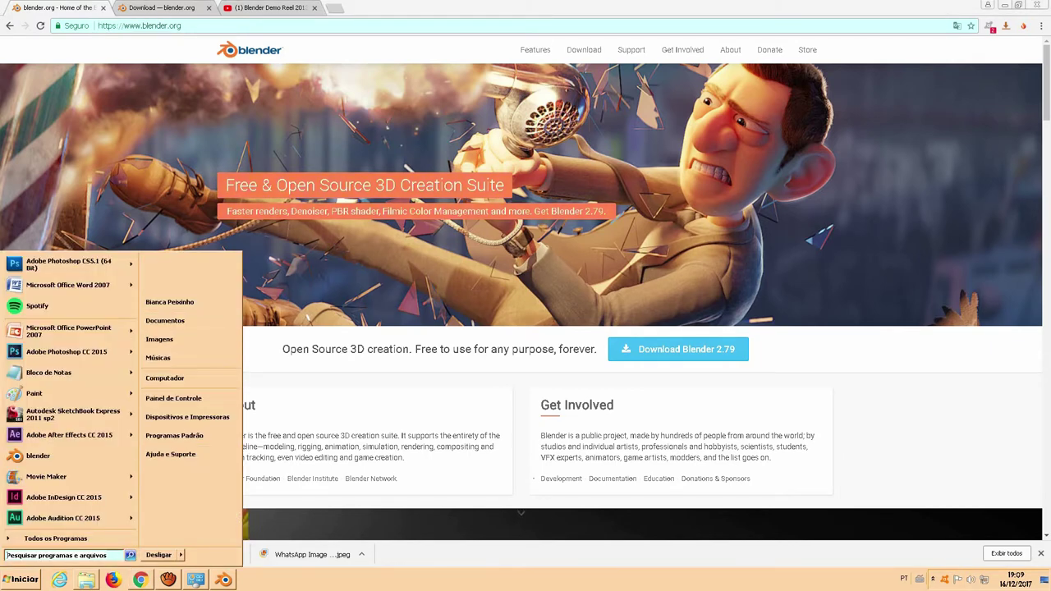
pyautogui.rightClick(179, 379)
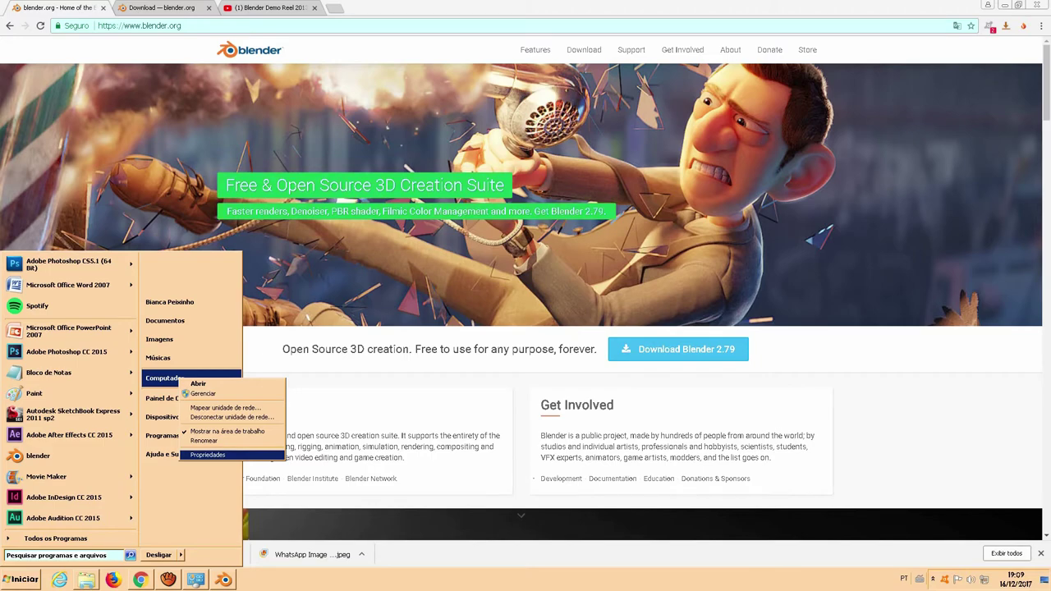
# - View the maximized system properties (Windows 7 Professional, 64-bit), then go to blender.org's Download page
pyautogui.click(209, 454)
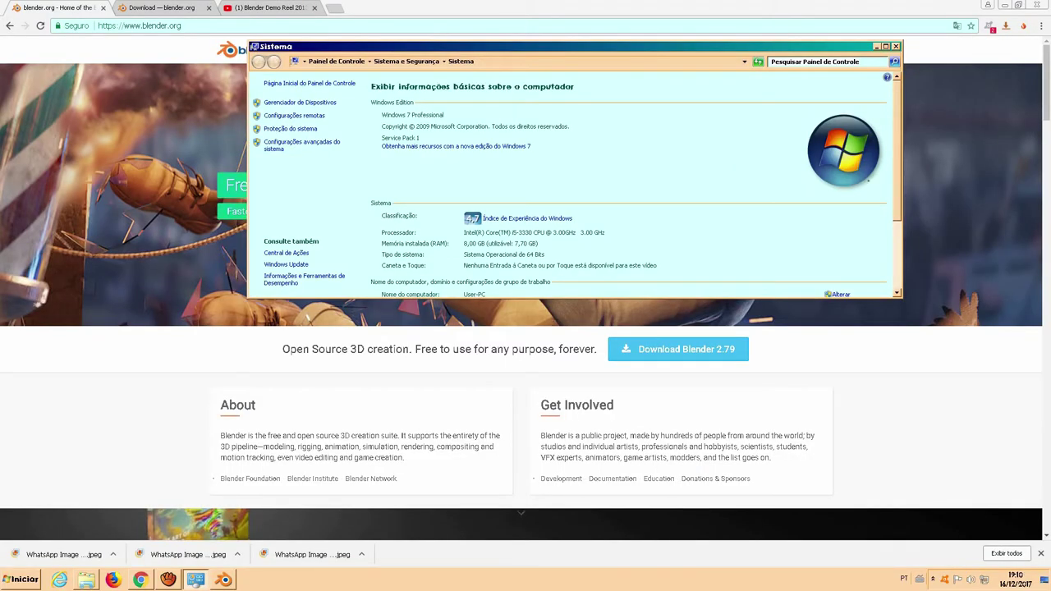
pyautogui.press('super+Up')
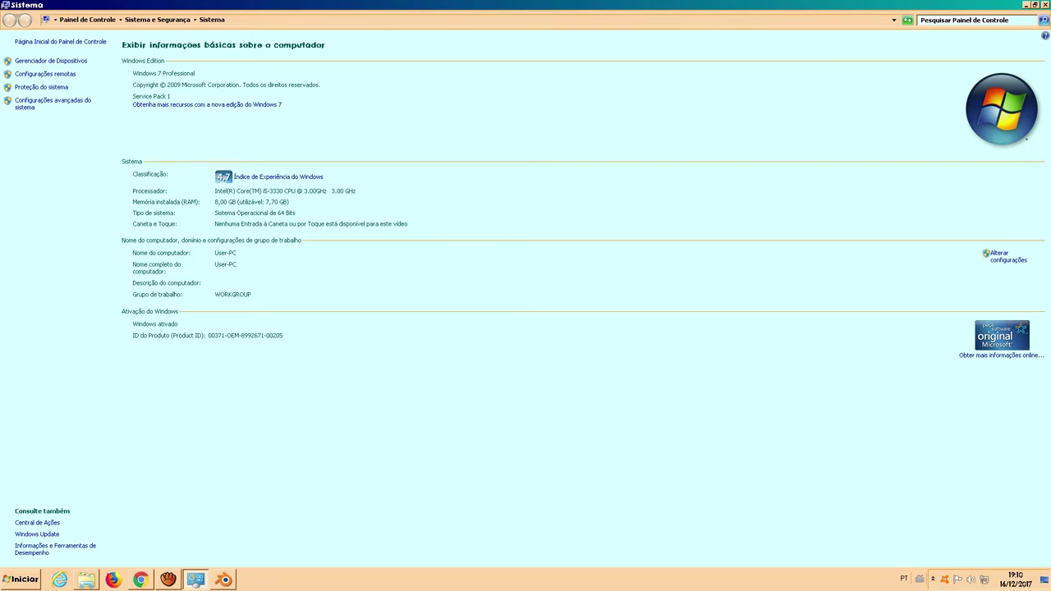
pyautogui.hotkey('alt', 'Tab')
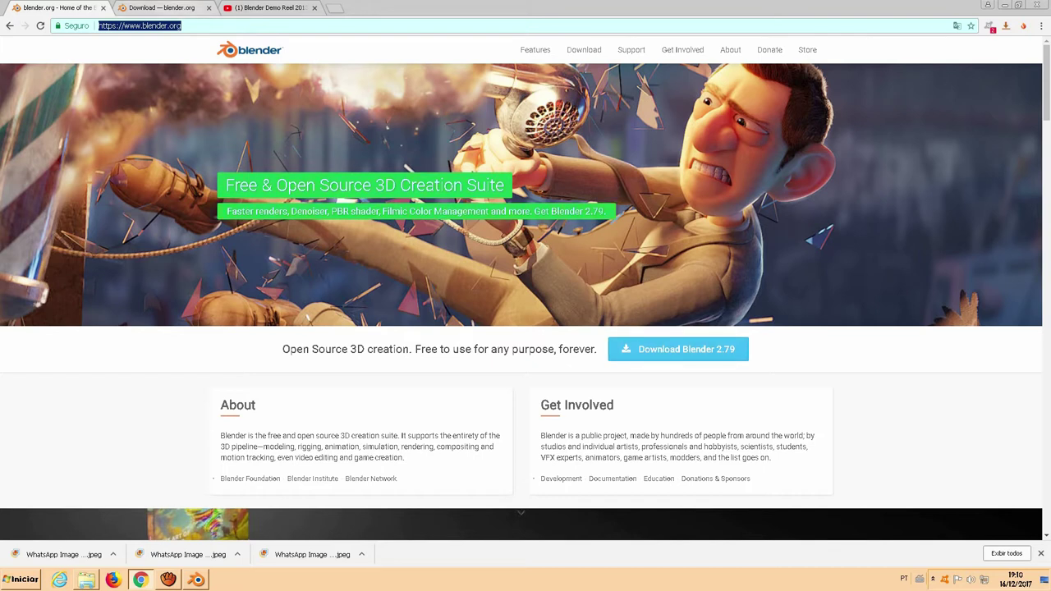
pyautogui.hotkey('ctrl', 'Tab')
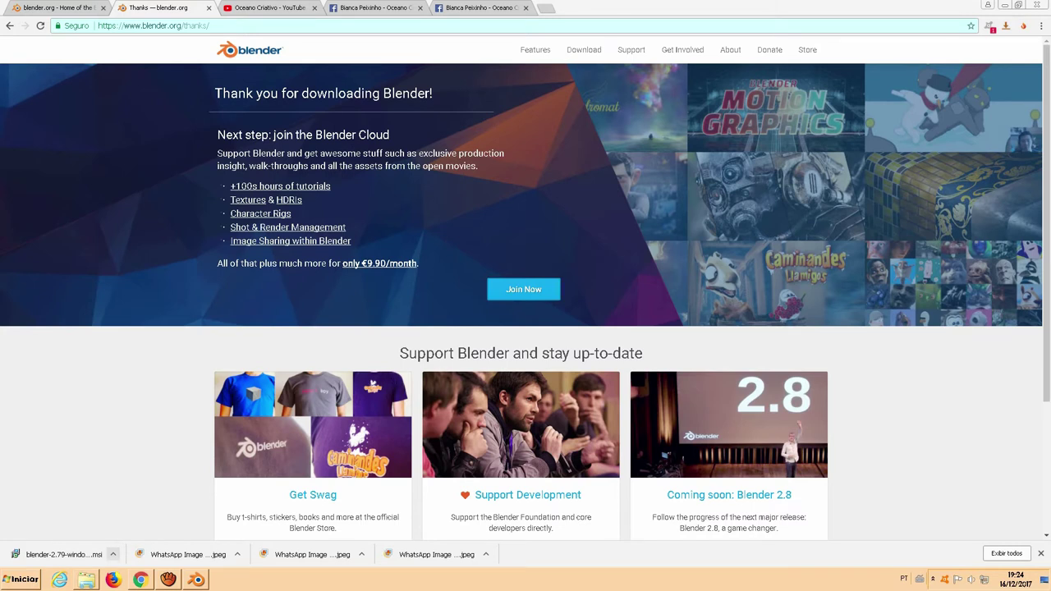
# - Run the downloaded Blender 2.79 .msi installer past the security warning
pyautogui.click(113, 554)
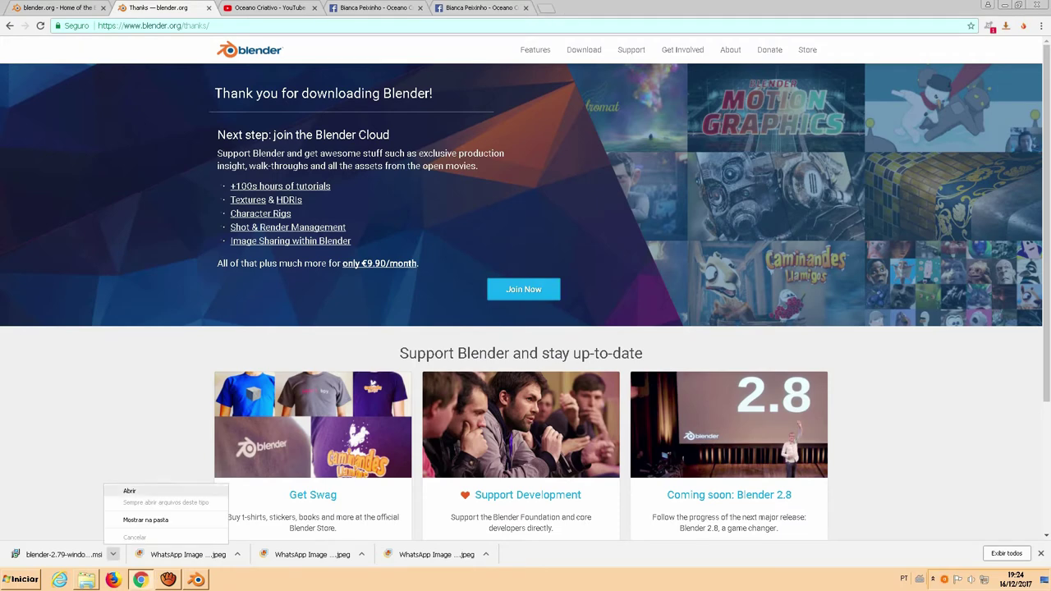
pyautogui.click(132, 491)
pyautogui.click(556, 297)
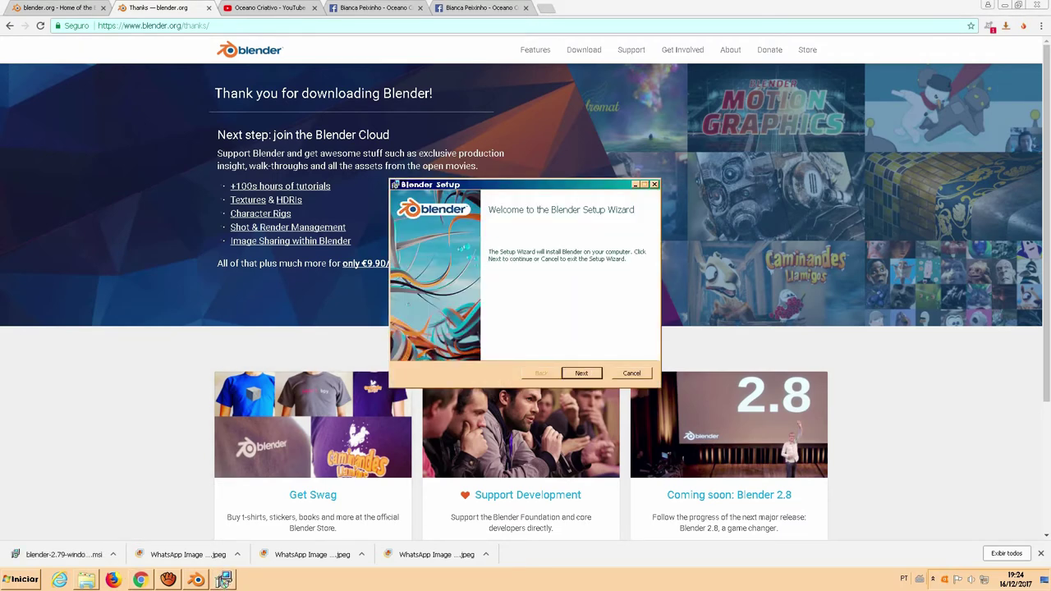
# - Accept the license, keep default features, install, let setup close Blender, then show the desktop
pyautogui.press('Return')
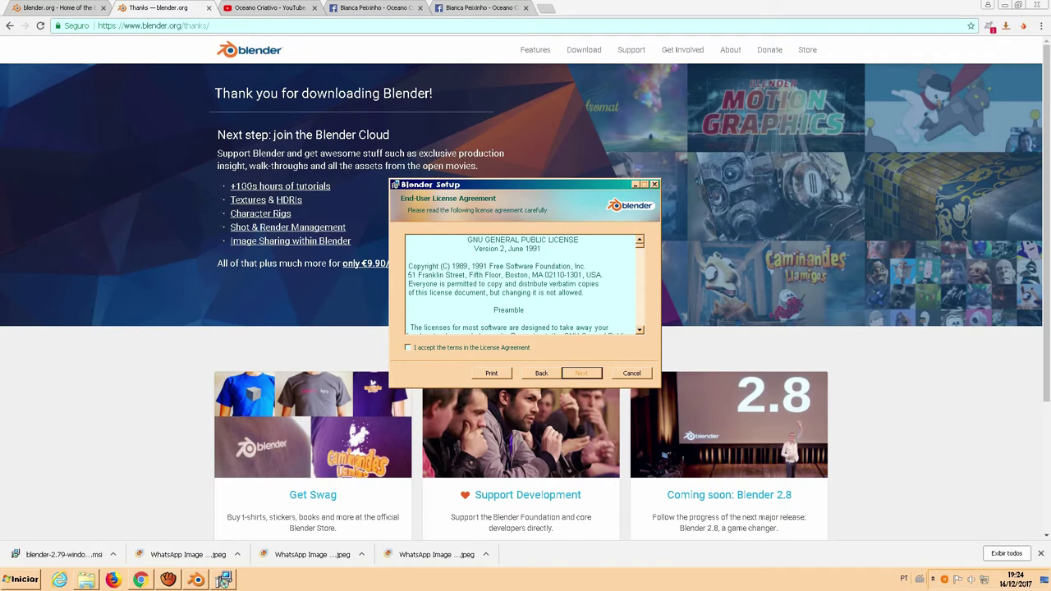
pyautogui.press('space')
pyautogui.press('Return')
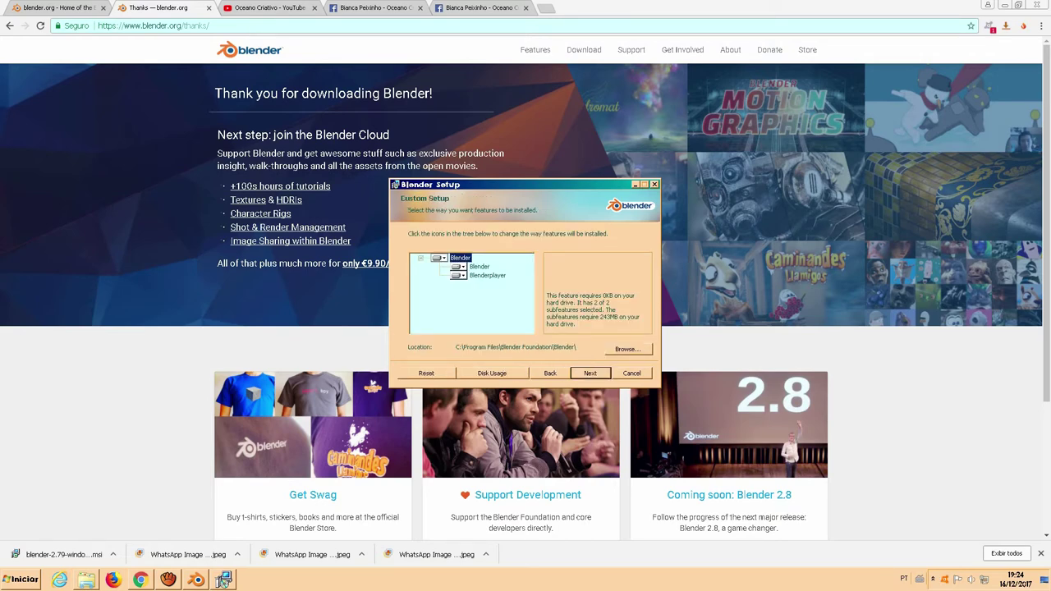
pyautogui.press('Return')
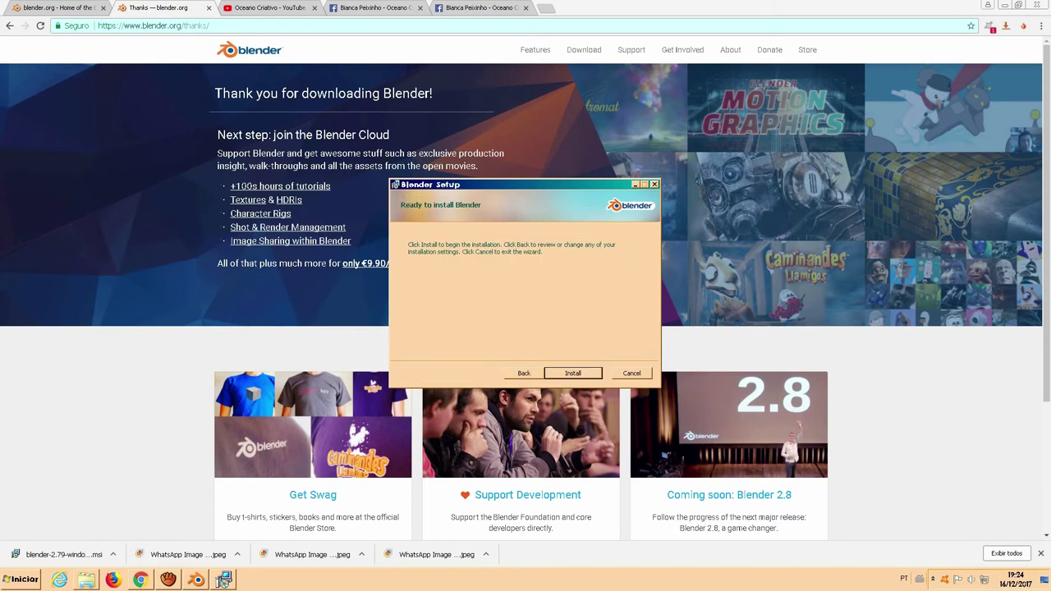
pyautogui.press('Return')
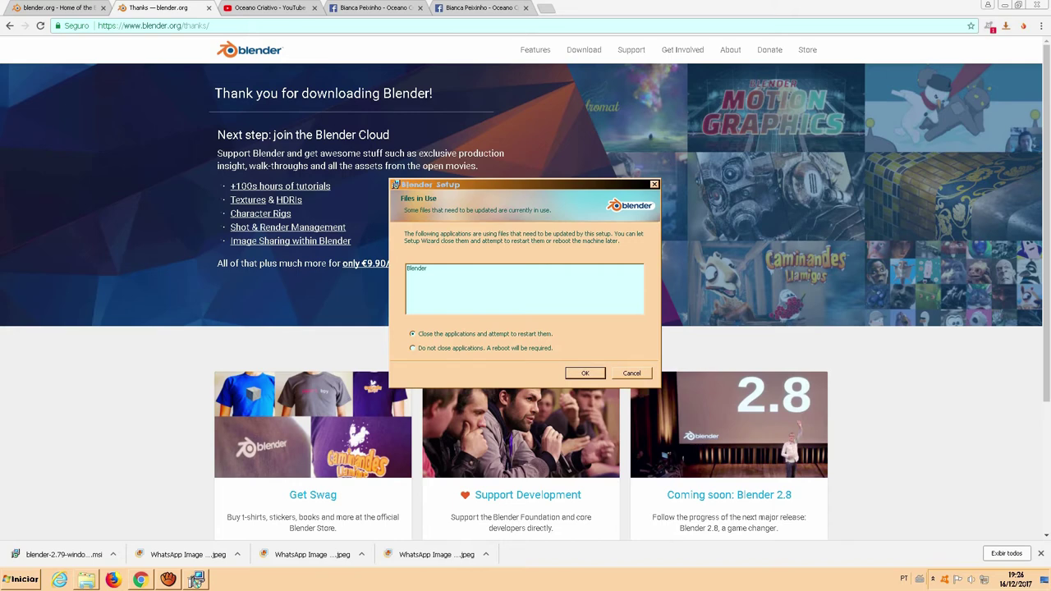
pyautogui.press('Return')
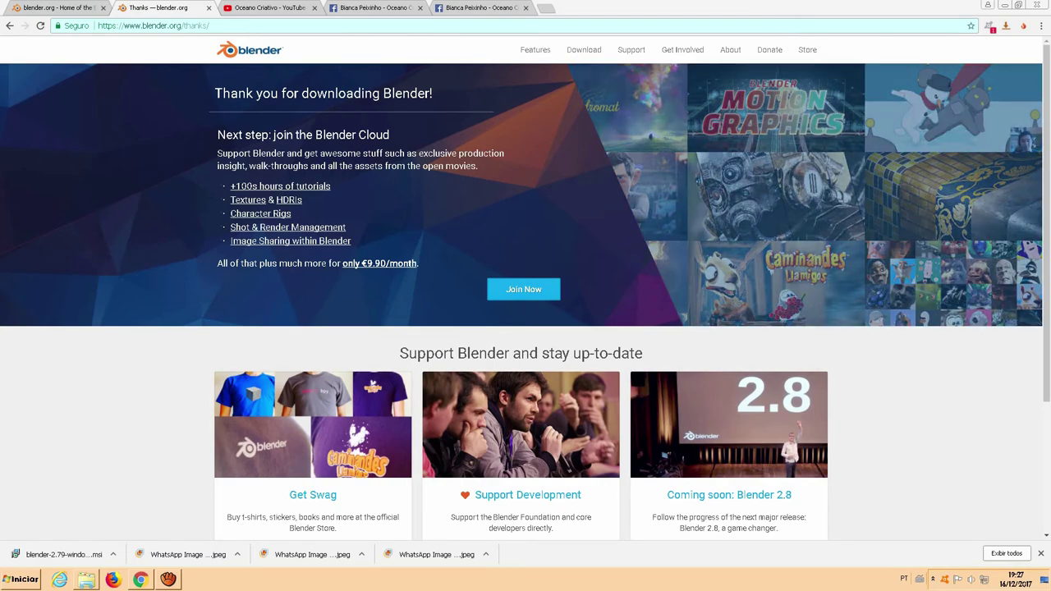
pyautogui.press('super+d')
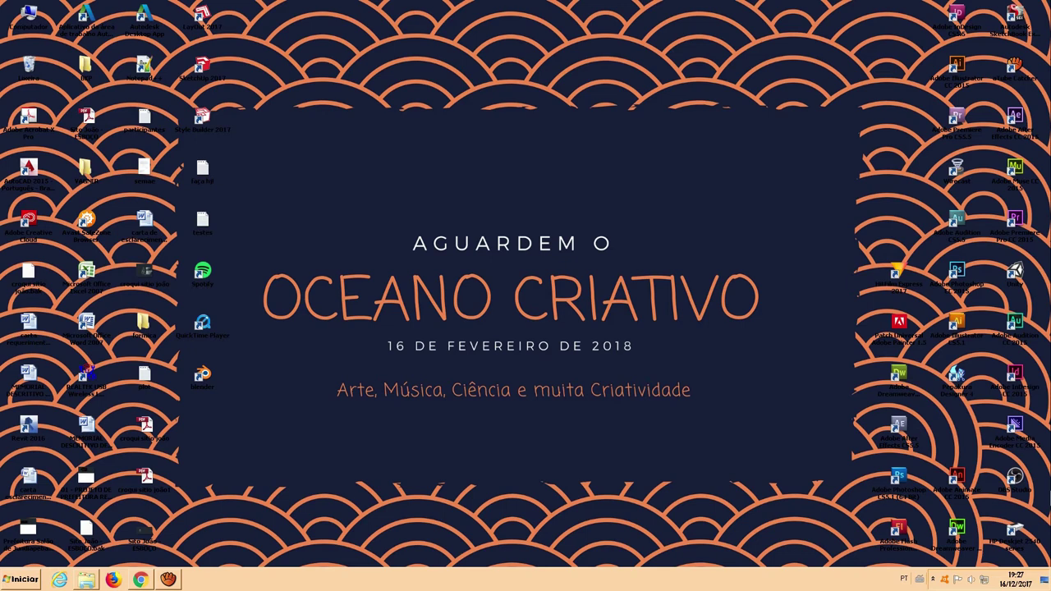
# - Launch Blender from the desktop shortcut, then restore the browser to the Oceano Criativo Facebook tab
pyautogui.doubleClick(202, 376)
pyautogui.click(140, 580)
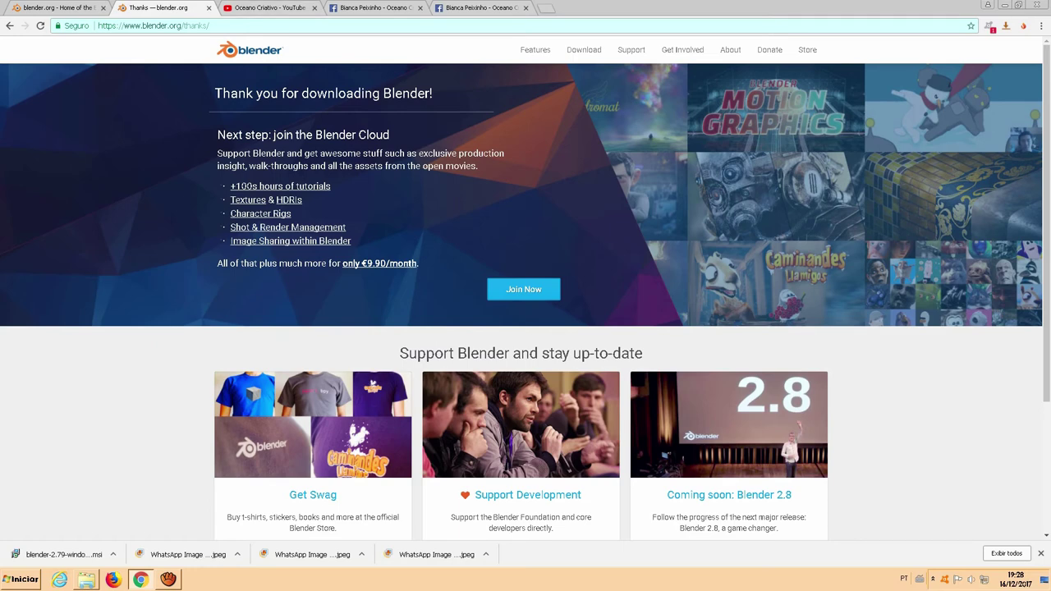
pyautogui.hotkey('ctrl', 'Tab')
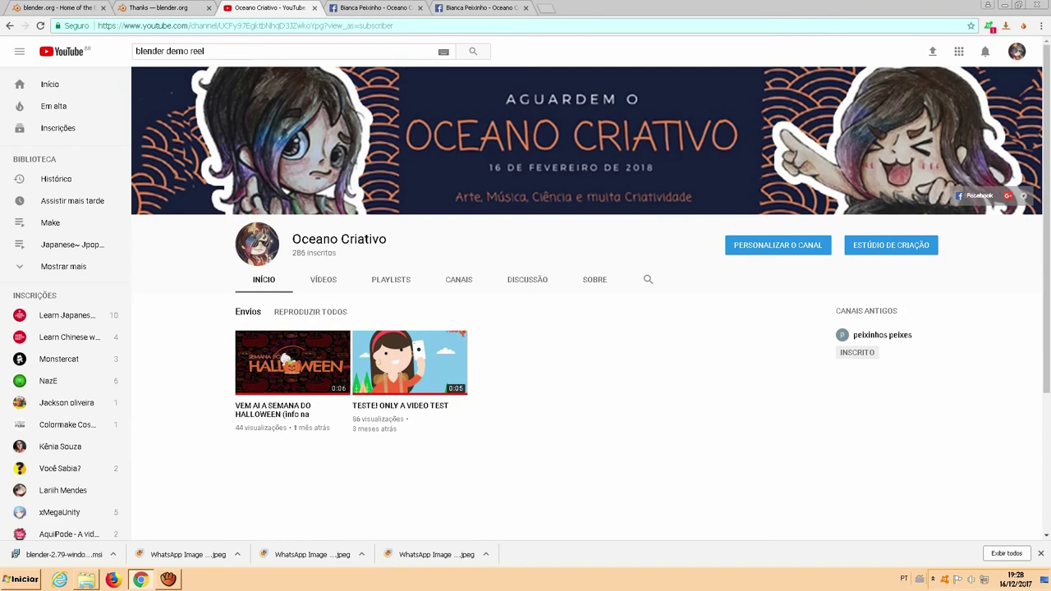
pyautogui.hotkey('ctrl', 'Tab')
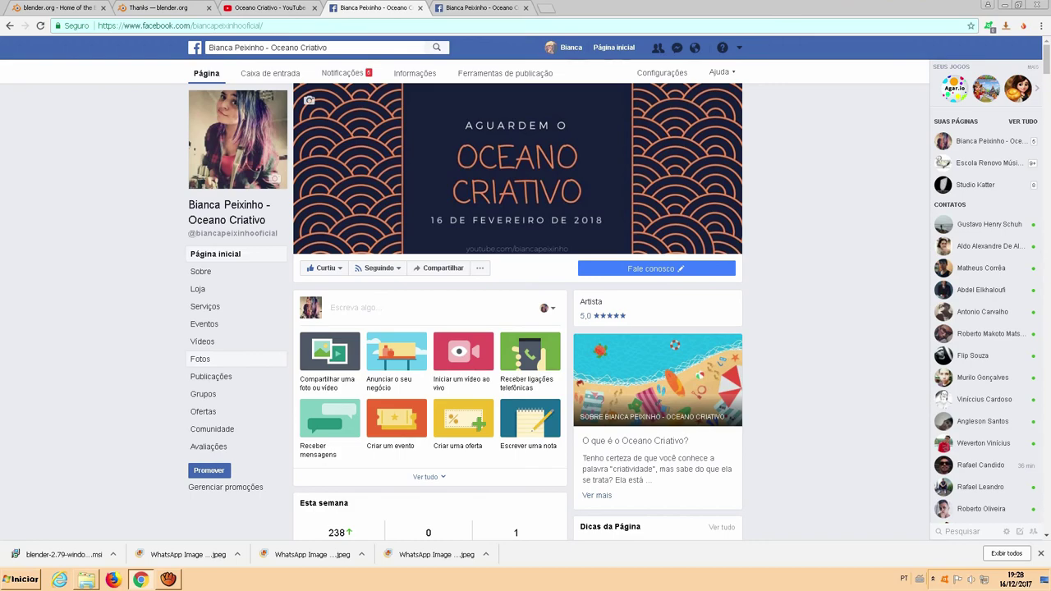
# - Scroll through the posts on the Oceano Criativo Facebook page
pyautogui.scroll(-2, 526, 312)
pyautogui.scroll(-3, 526, 313)
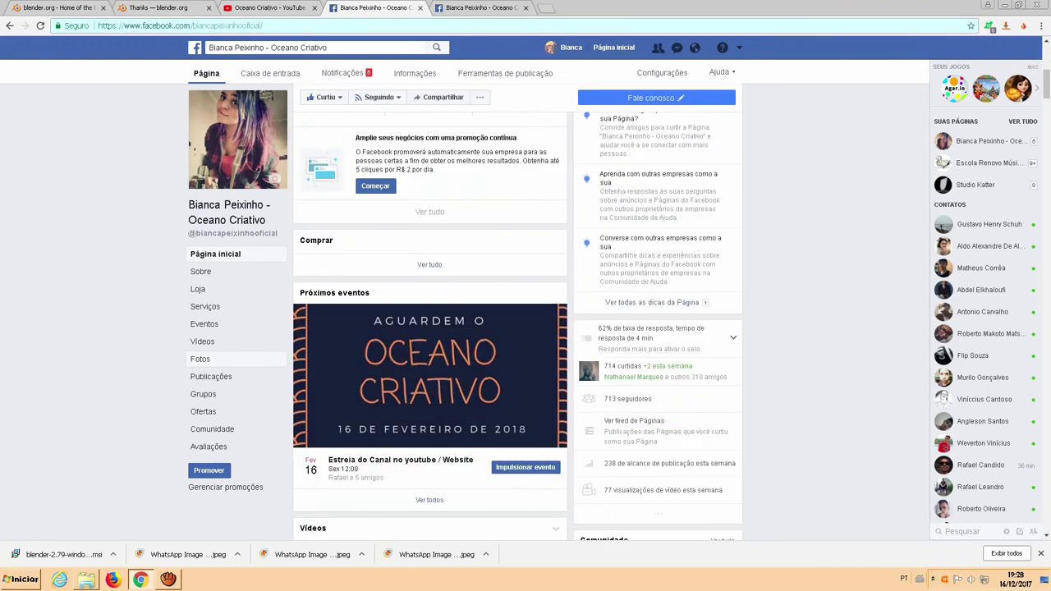
pyautogui.scroll(-4, 526, 312)
pyautogui.scroll(-2, 526, 312)
pyautogui.scroll(2, 526, 312)
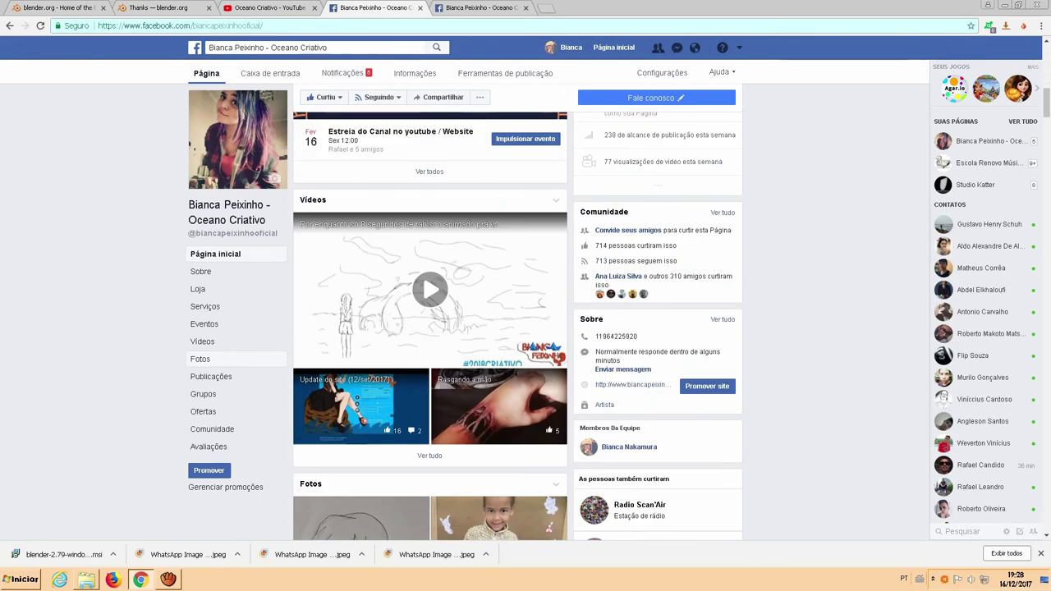
pyautogui.scroll(-3, 431, 329)
pyautogui.scroll(-5, 431, 328)
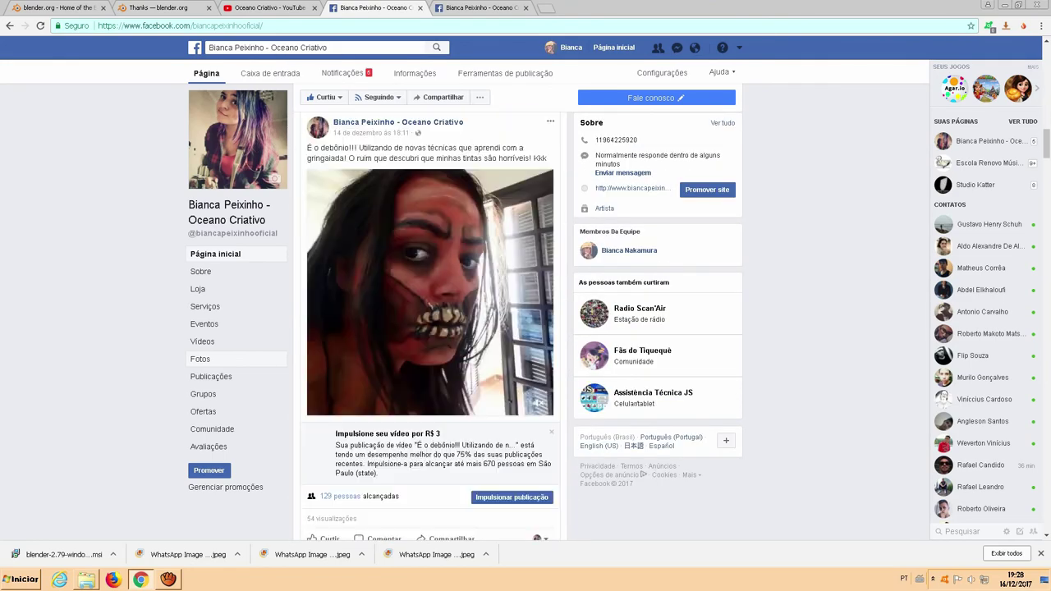
pyautogui.scroll(1, 430, 329)
pyautogui.scroll(-1, 431, 329)
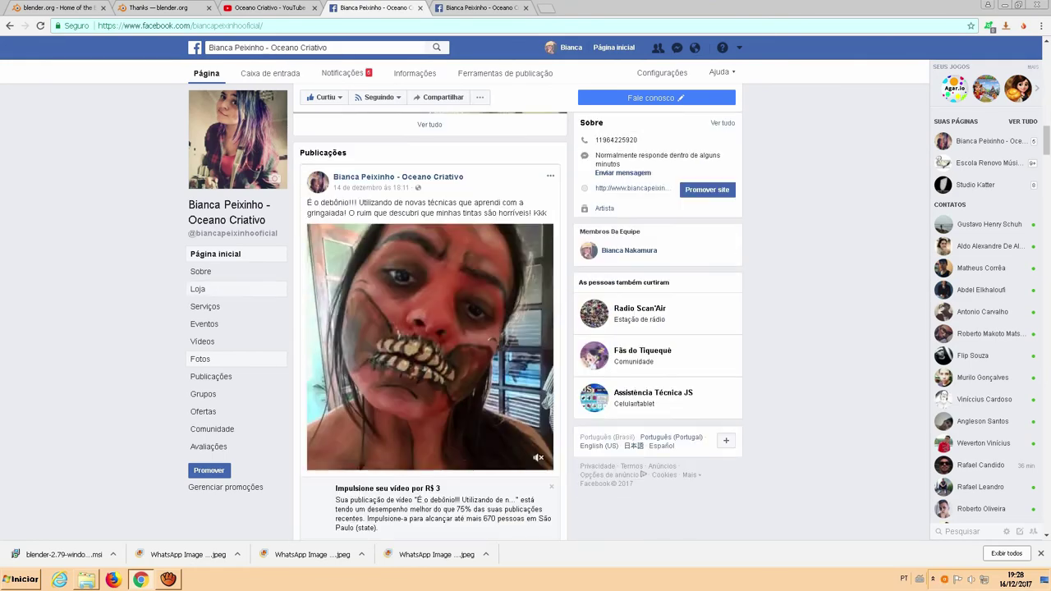
pyautogui.scroll(-1, 430, 328)
pyautogui.scroll(-3, 430, 329)
pyautogui.scroll(-2, 431, 329)
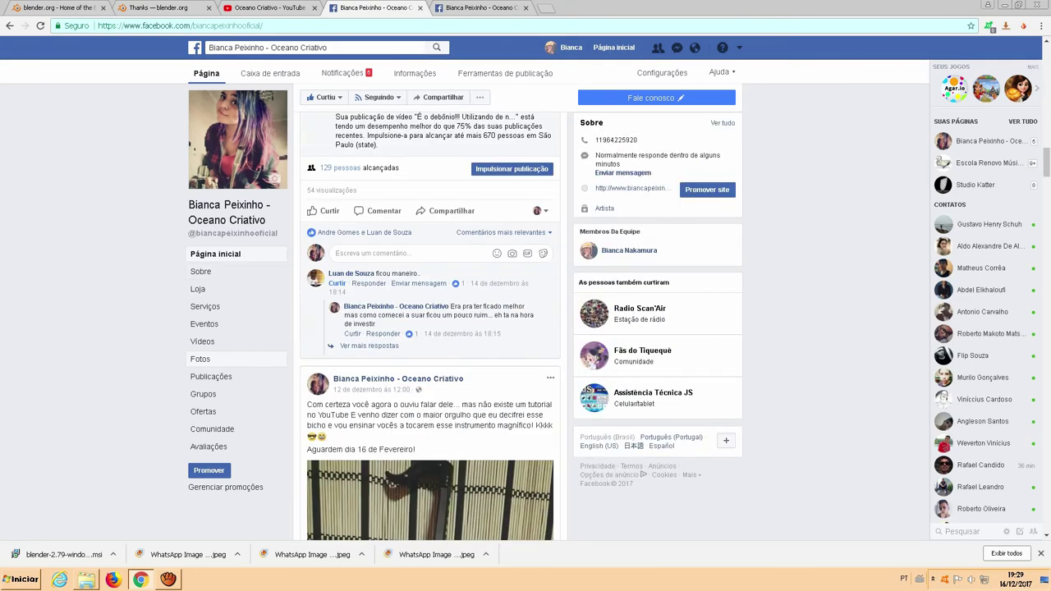
pyautogui.scroll(-1, 431, 329)
pyautogui.scroll(-2, 430, 329)
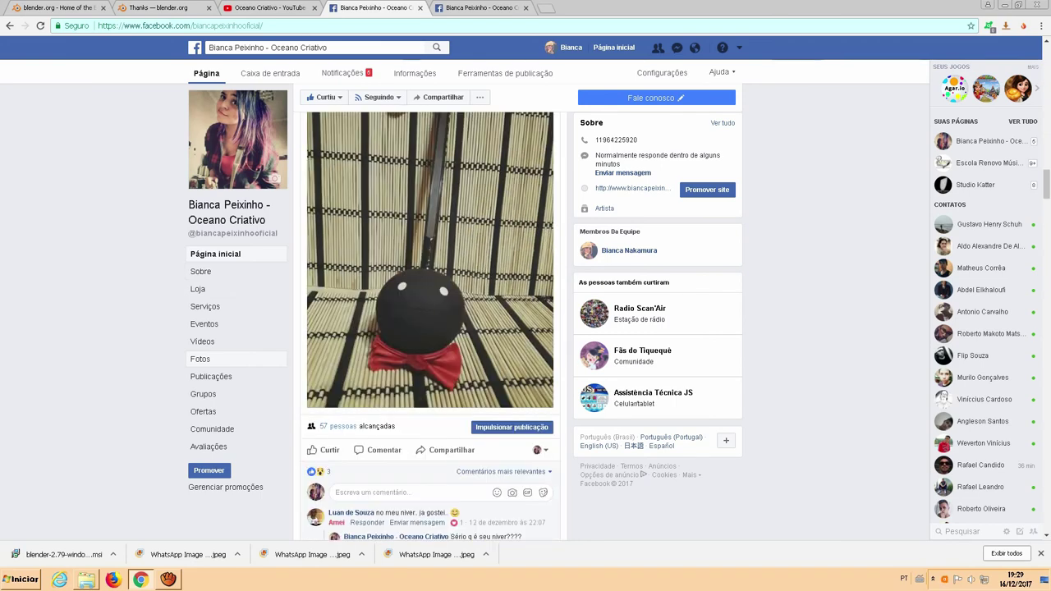
# - Browse the page's Vídeos grid, return to the main feed, and minimize the browser
pyautogui.click(203, 342)
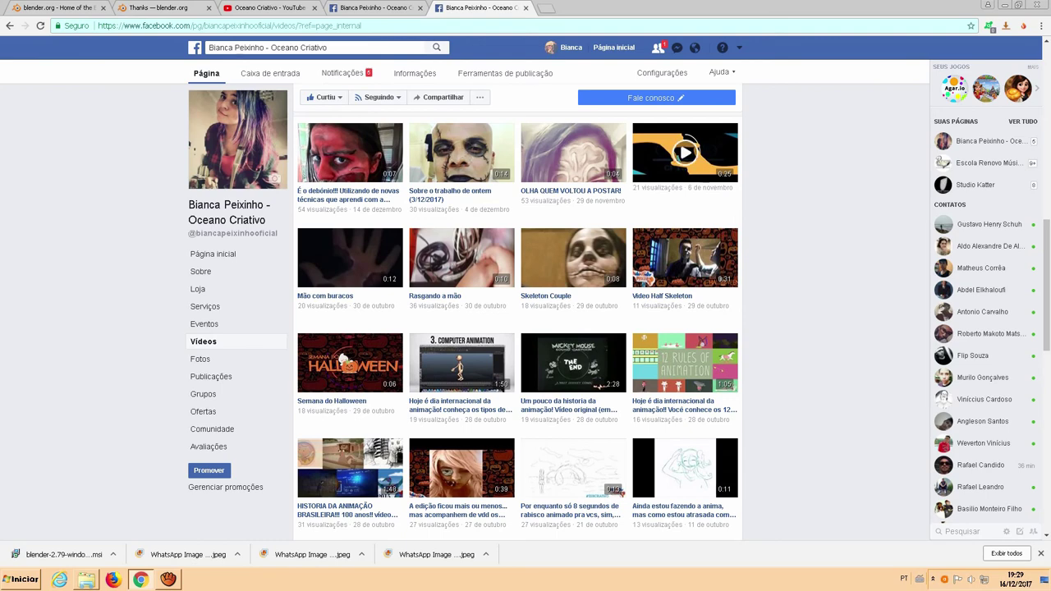
pyautogui.scroll(-1, 517, 329)
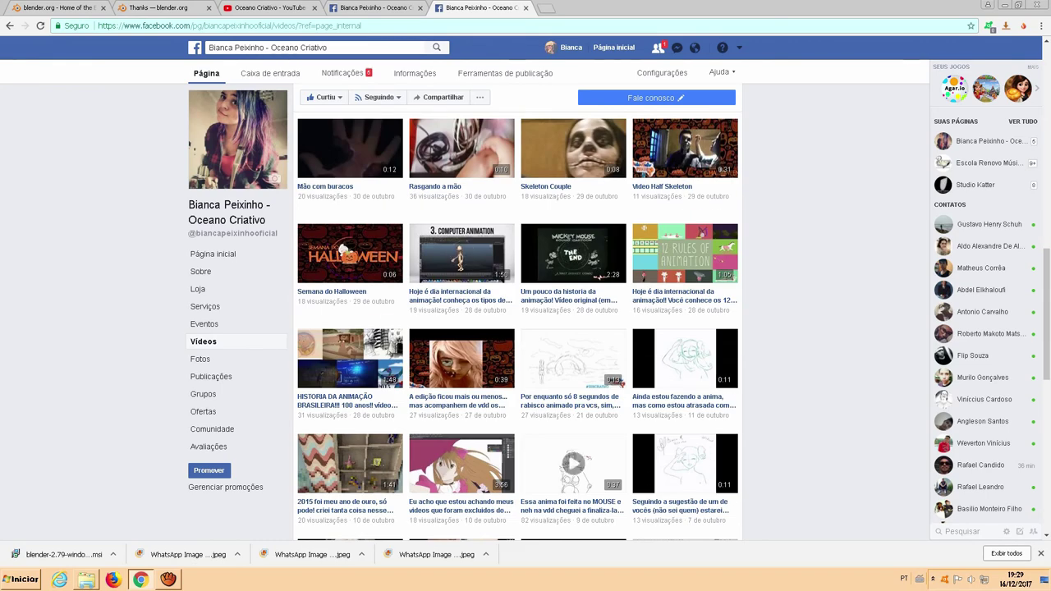
pyautogui.scroll(-2, 518, 329)
pyautogui.scroll(-2, 517, 329)
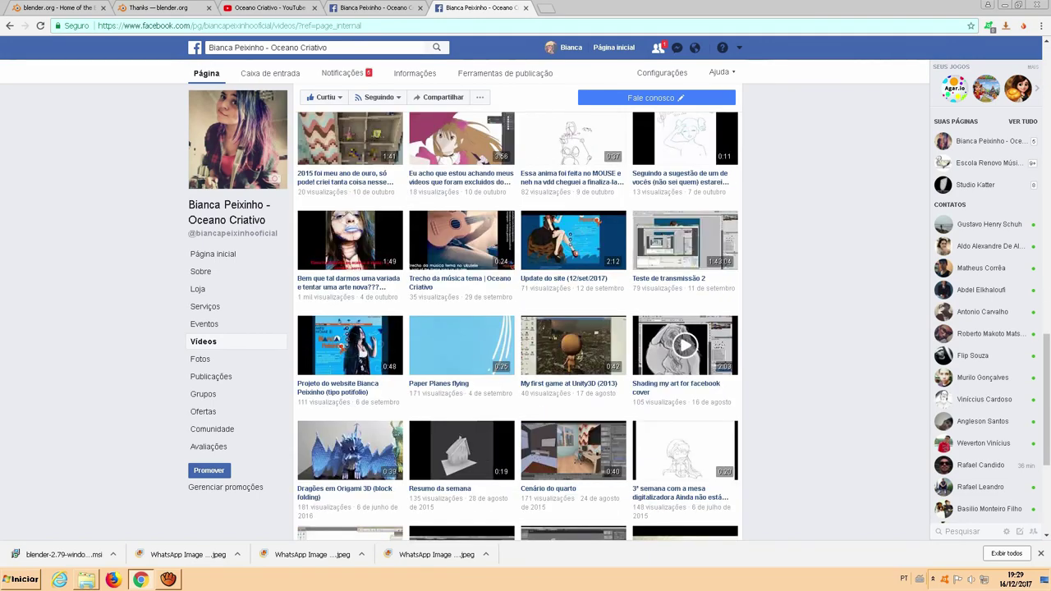
pyautogui.scroll(-1, 640, 341)
pyautogui.scroll(-1, 608, 339)
pyautogui.scroll(-1, 573, 336)
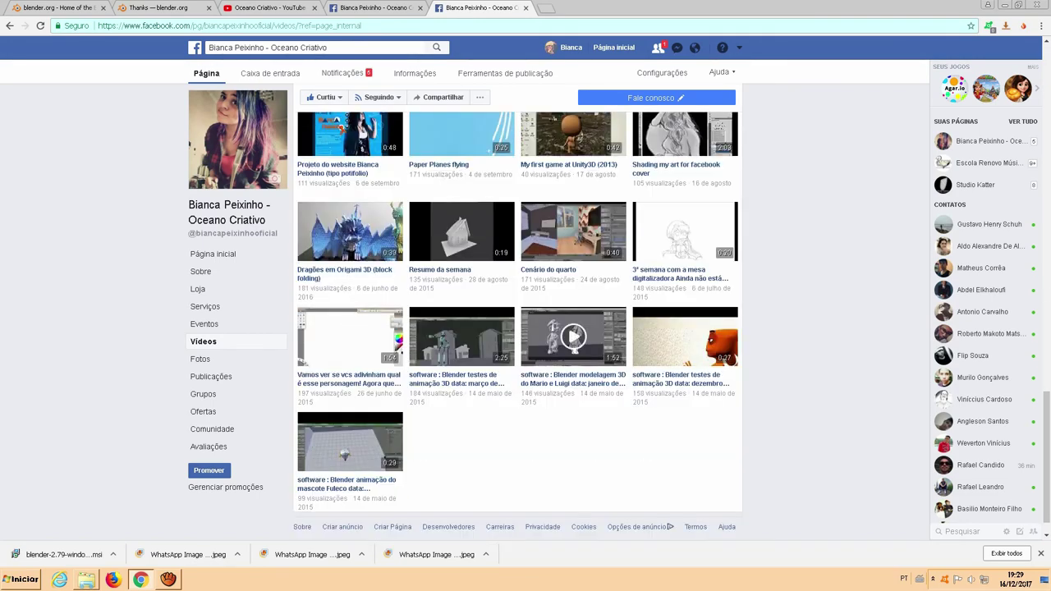
pyautogui.scroll(3, 573, 336)
pyautogui.scroll(3, 574, 336)
pyautogui.scroll(5, 573, 336)
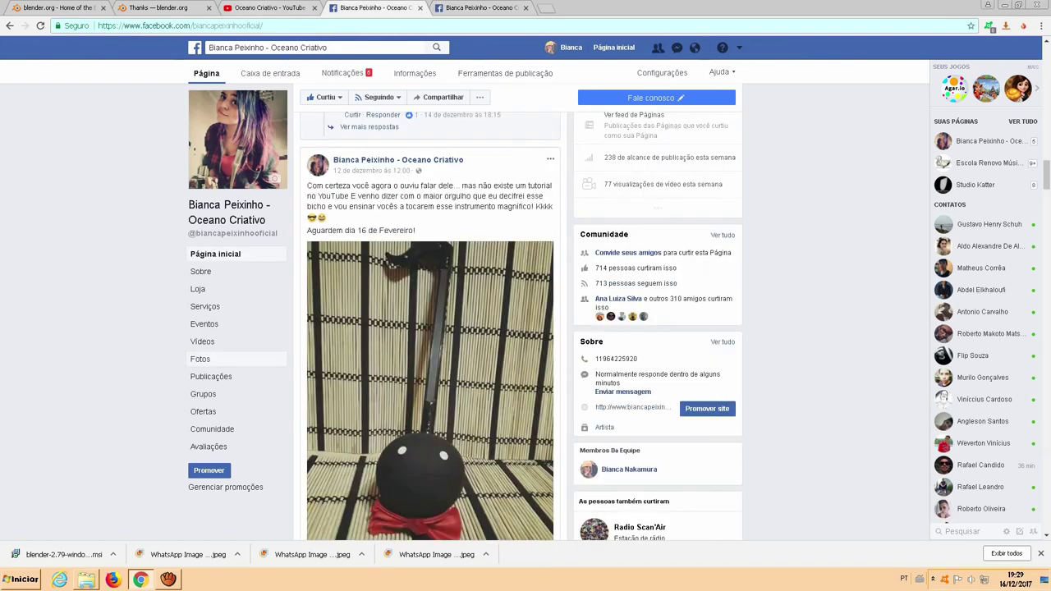
pyautogui.click(270, 7)
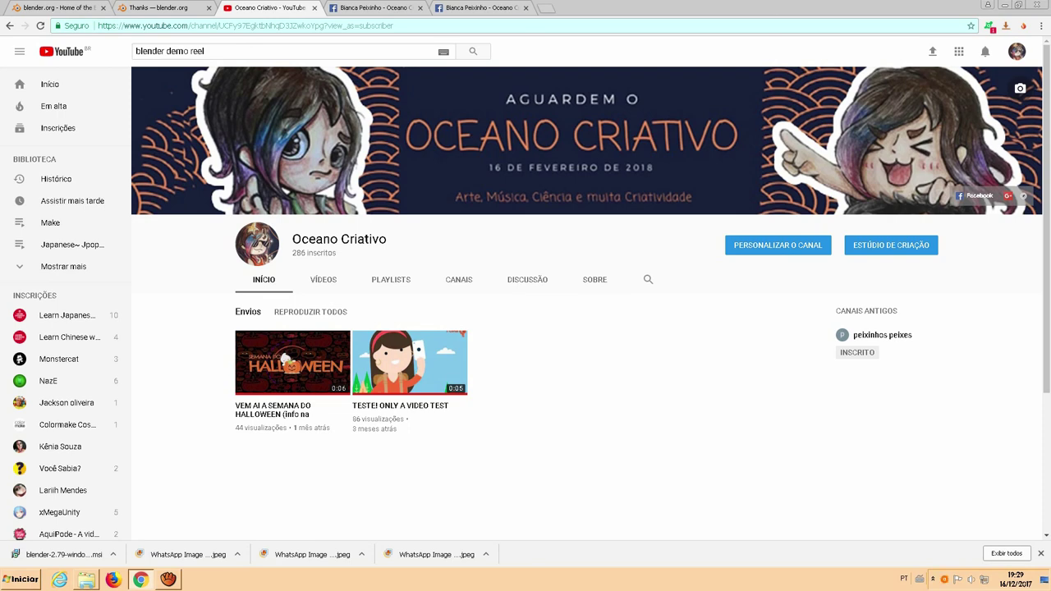
pyautogui.click(1004, 4)
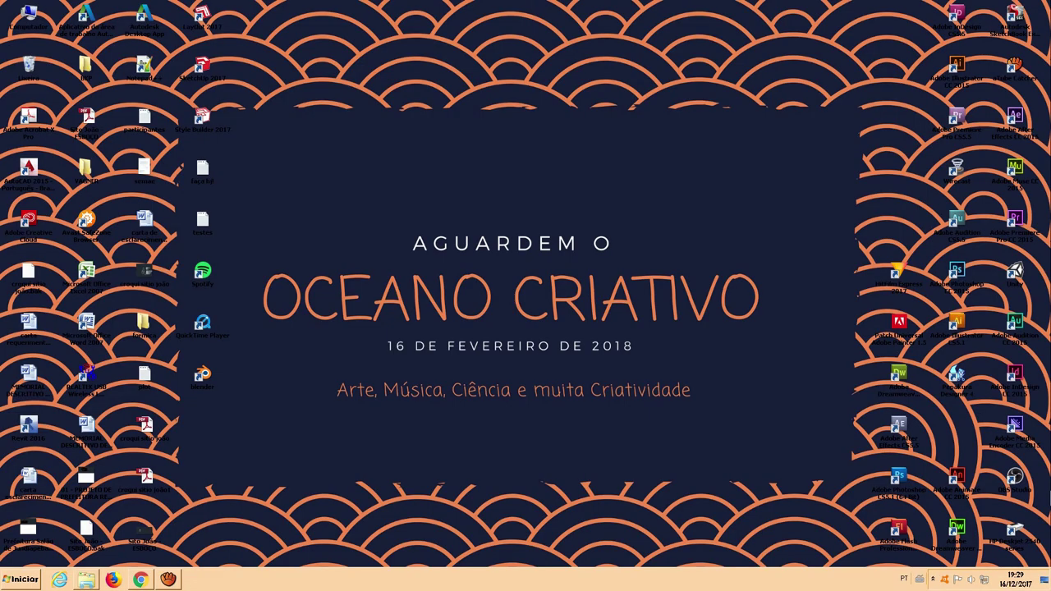